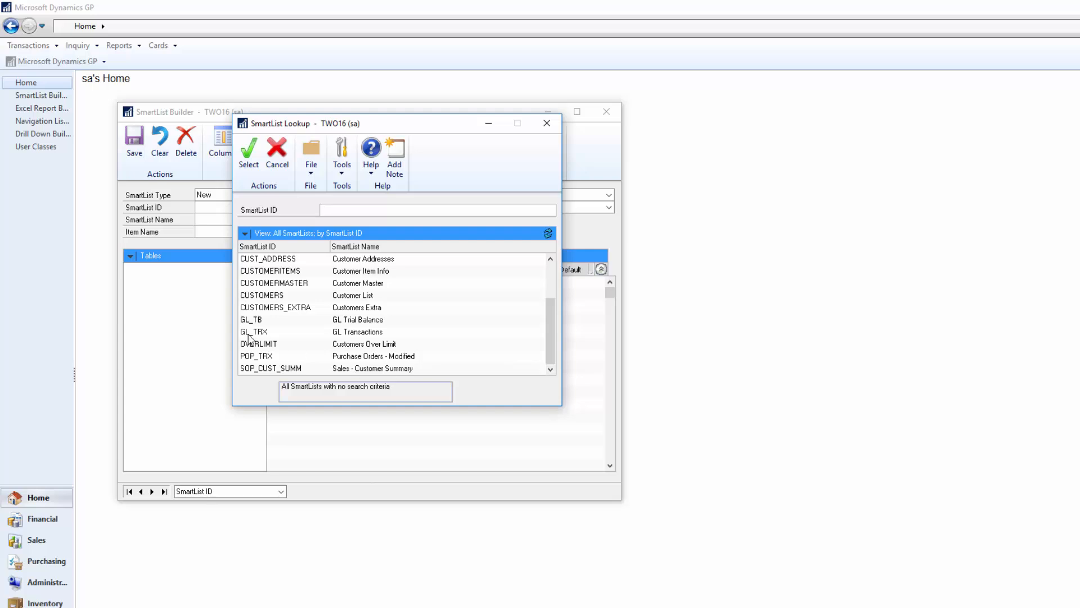
# Open the GL_TRX SmartList in SmartList Builder and display its SQL script
pyautogui.click(254, 332)
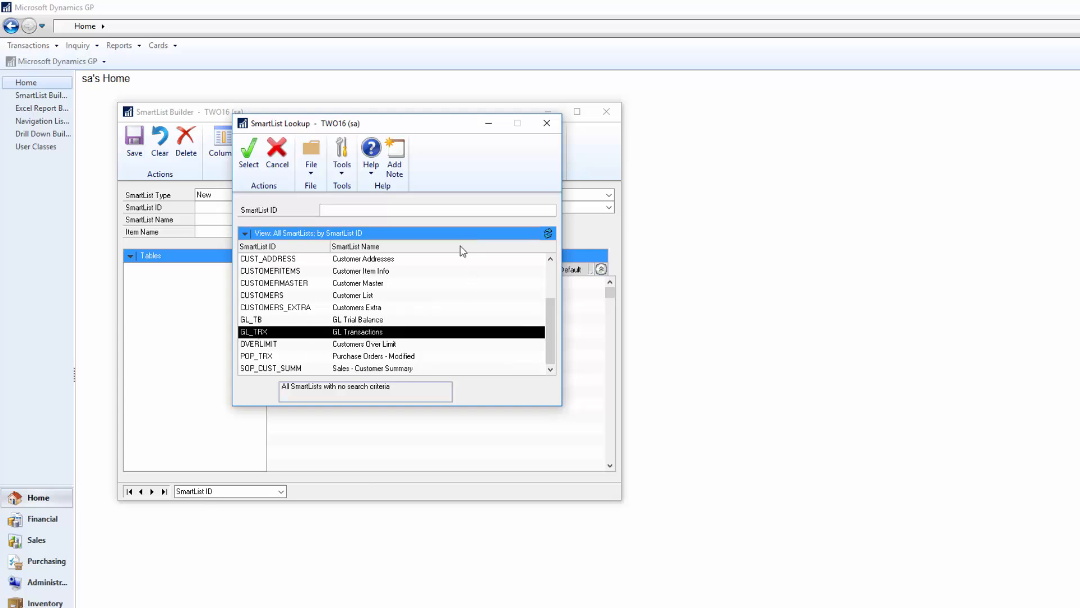
pyautogui.doubleClick(374, 333)
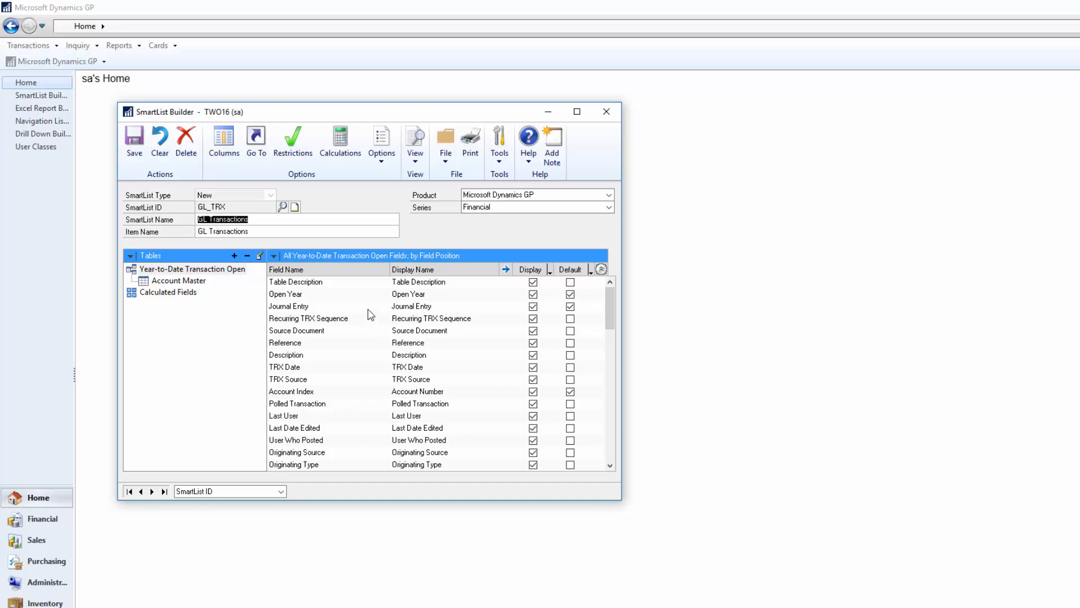
pyautogui.click(385, 163)
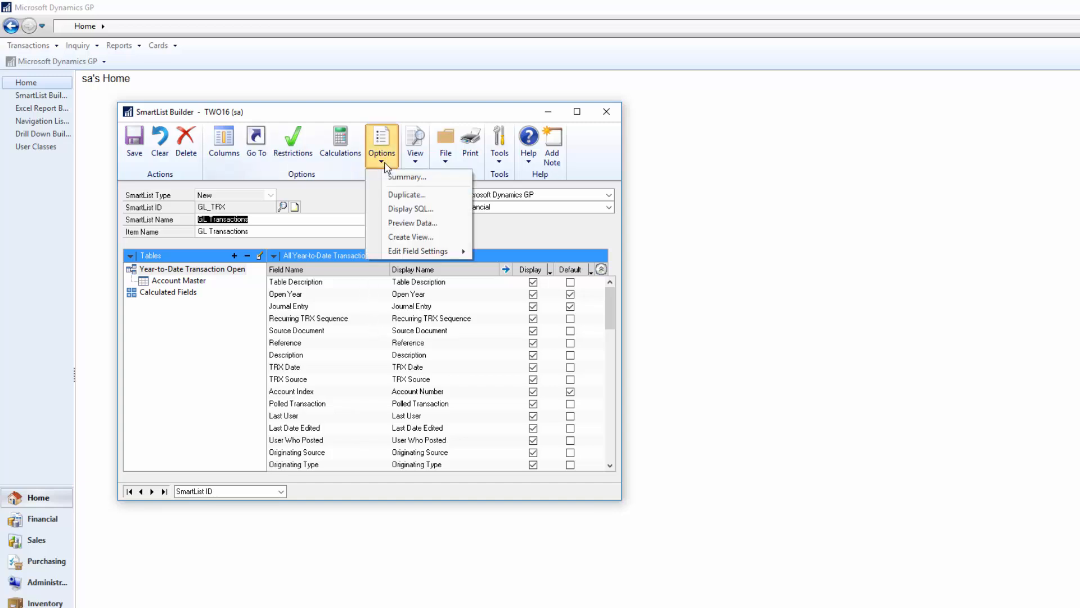
pyautogui.click(401, 210)
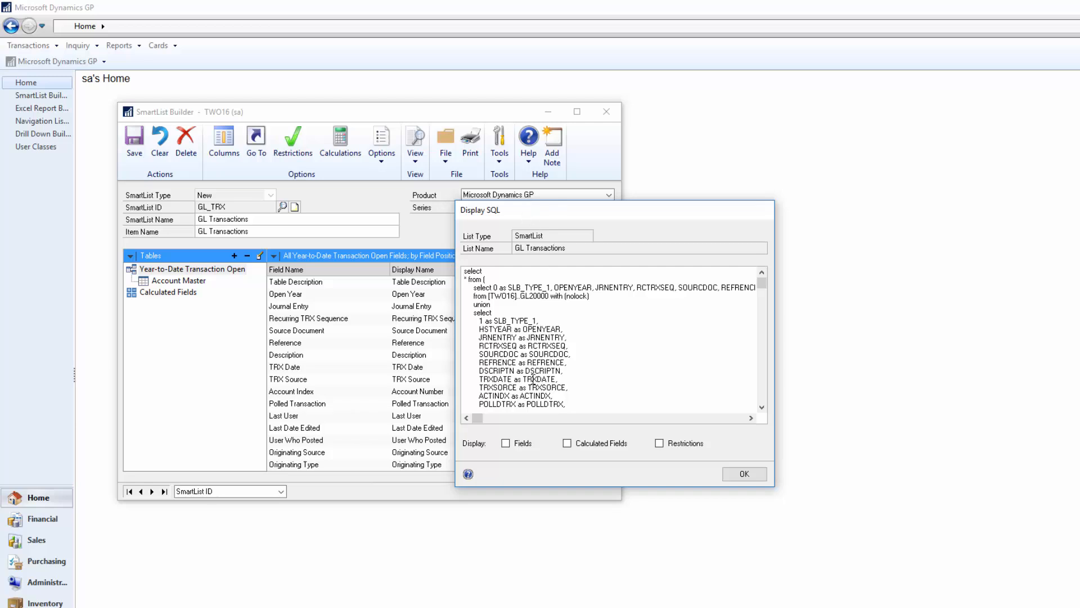
# Include fields, calculated fields and restrictions in the SQL display, select the whole script, and close the dialog
pyautogui.click(508, 448)
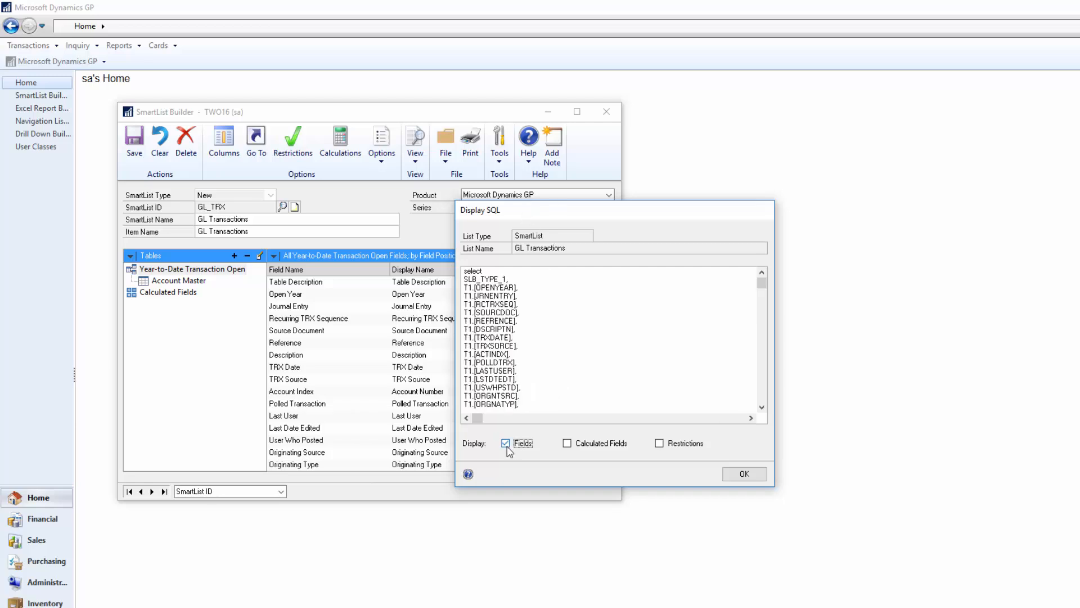
pyautogui.click(568, 444)
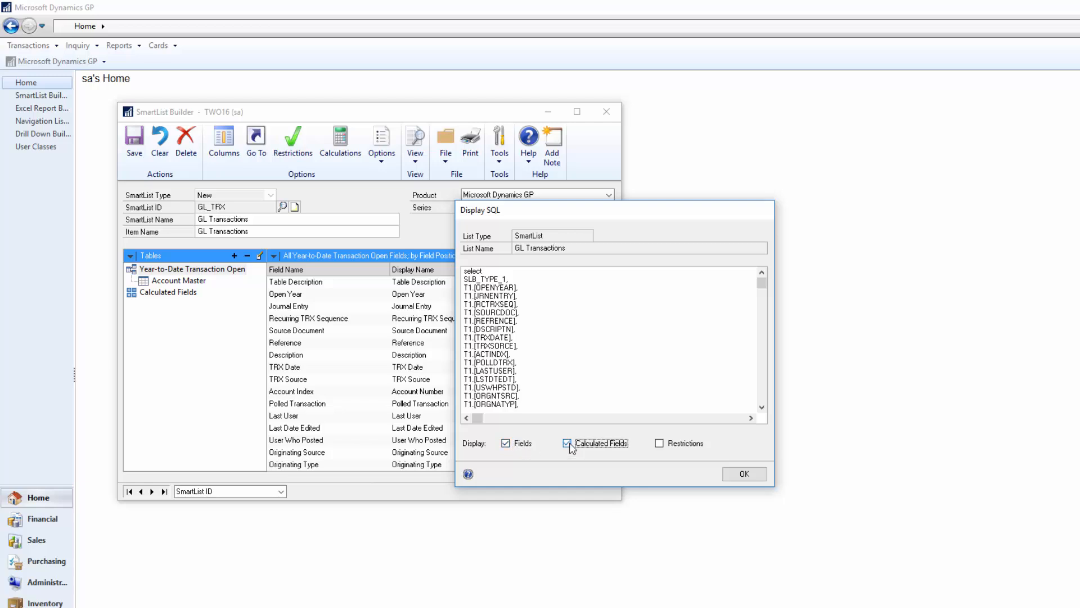
pyautogui.click(669, 444)
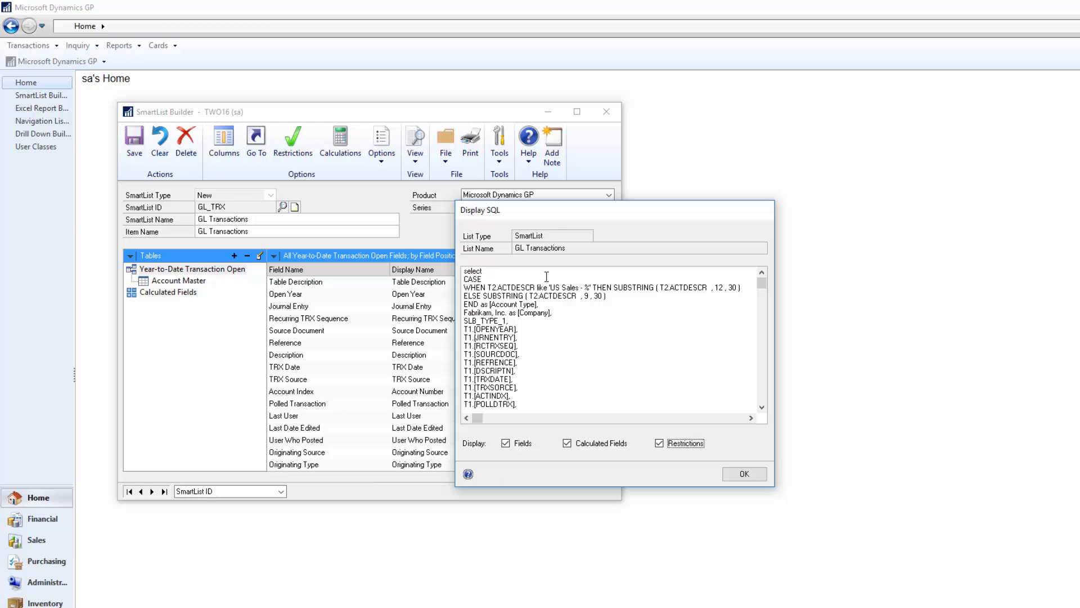
pyautogui.click(585, 337)
pyautogui.hotkey('ctrl', 'a')
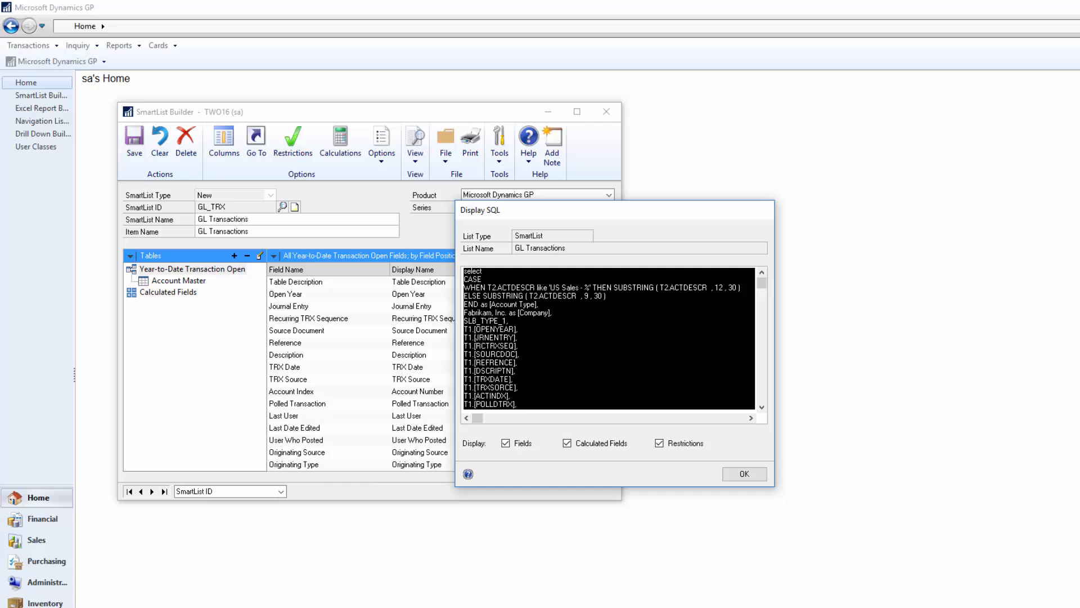
pyautogui.click(735, 475)
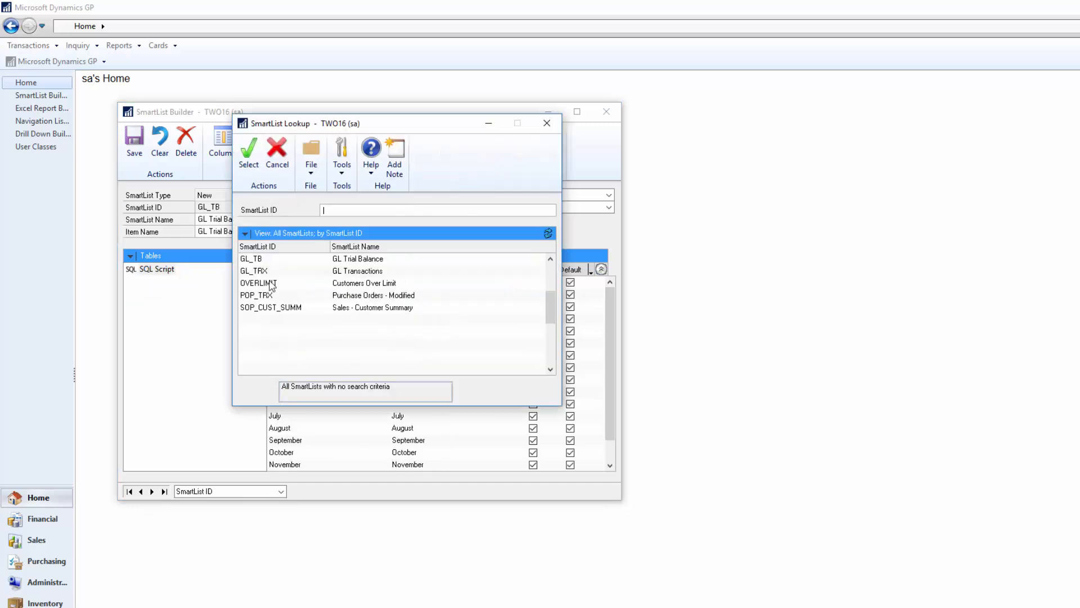
# Switch to the GL_TB SmartList and preview its data
pyautogui.doubleClick(338, 272)
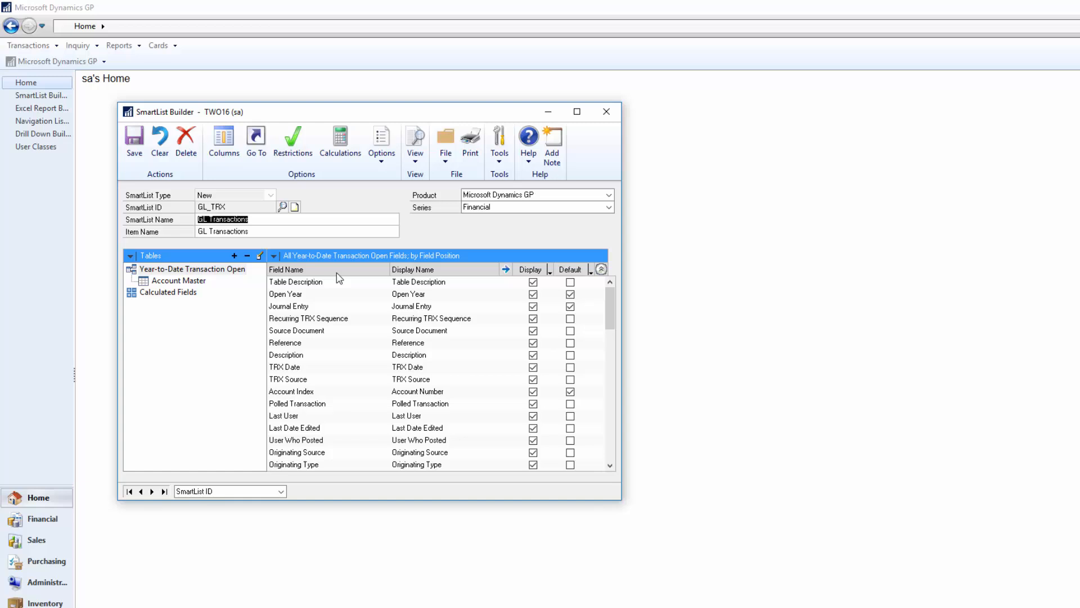
pyautogui.click(141, 492)
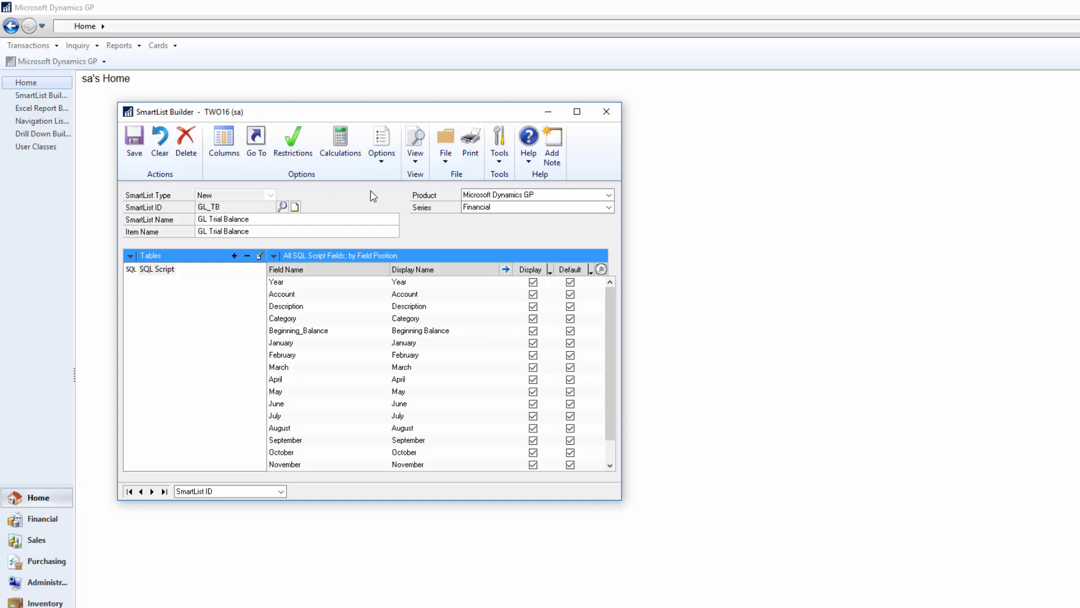
pyautogui.click(386, 164)
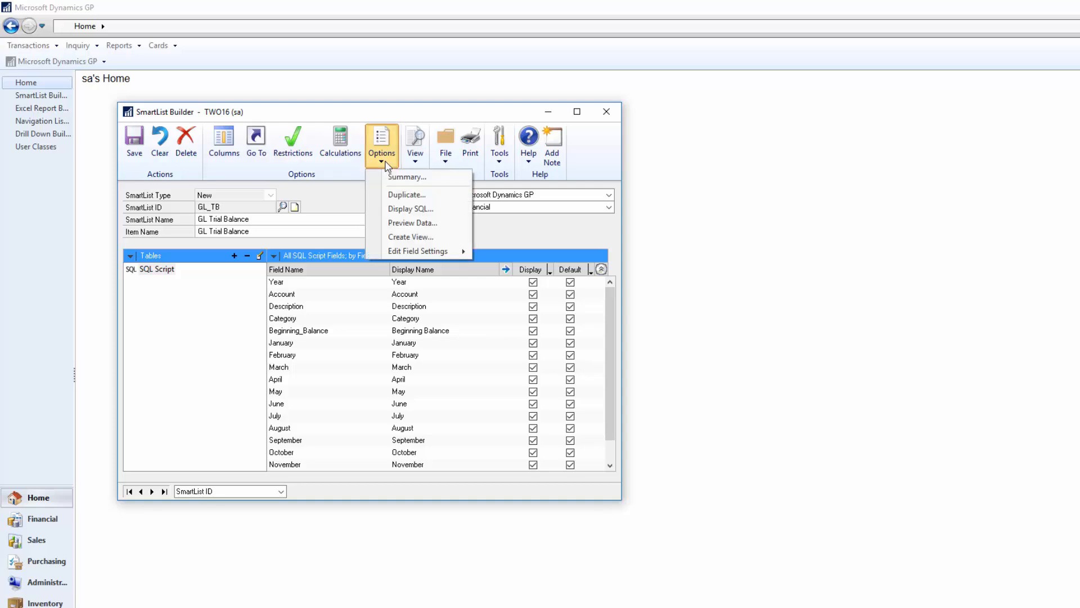
pyautogui.click(411, 223)
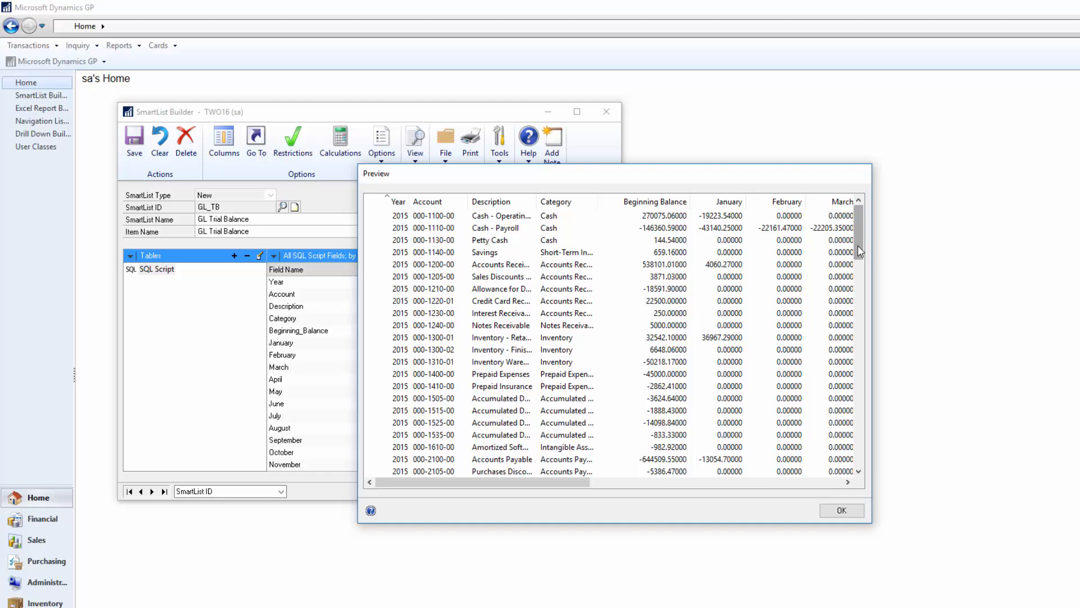
# Scroll through the previewed trial balance data and close the preview
pyautogui.moveTo(578, 483); pyautogui.dragTo(535, 501)
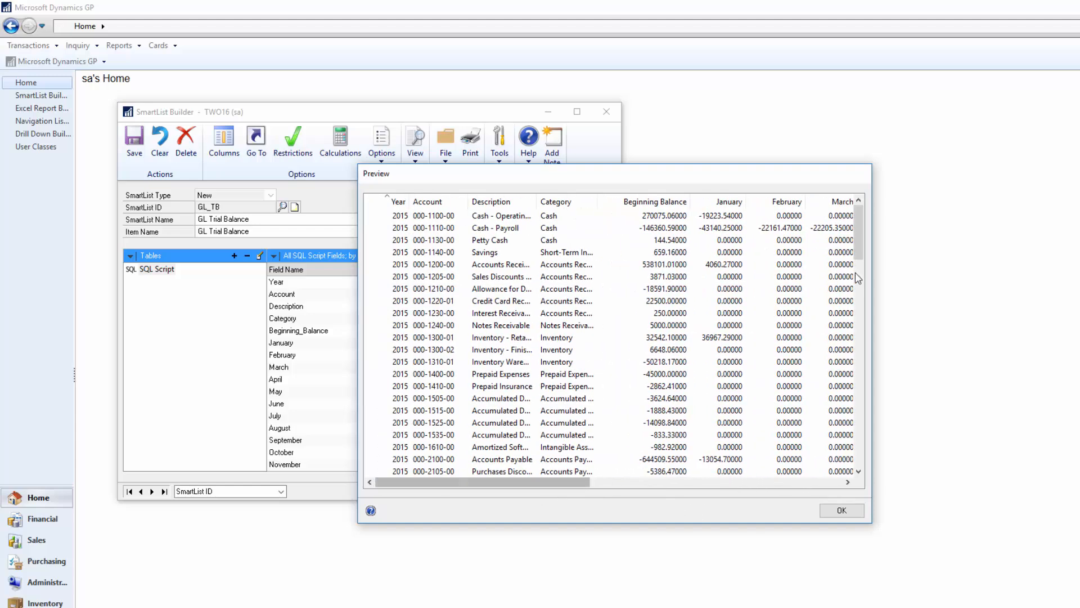
pyautogui.moveTo(860, 241); pyautogui.dragTo(857, 471)
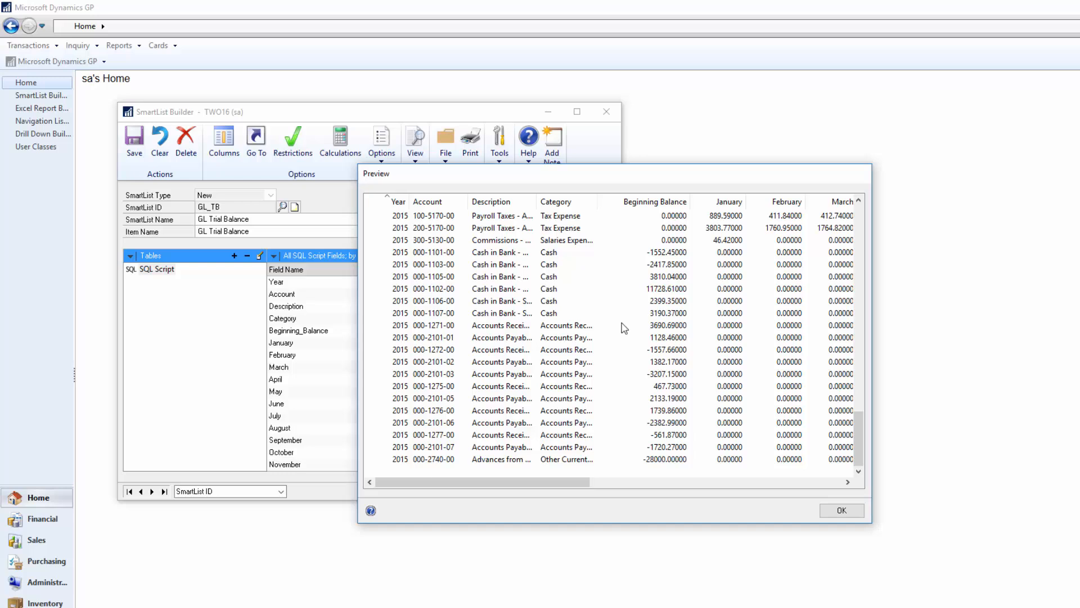
pyautogui.click(843, 511)
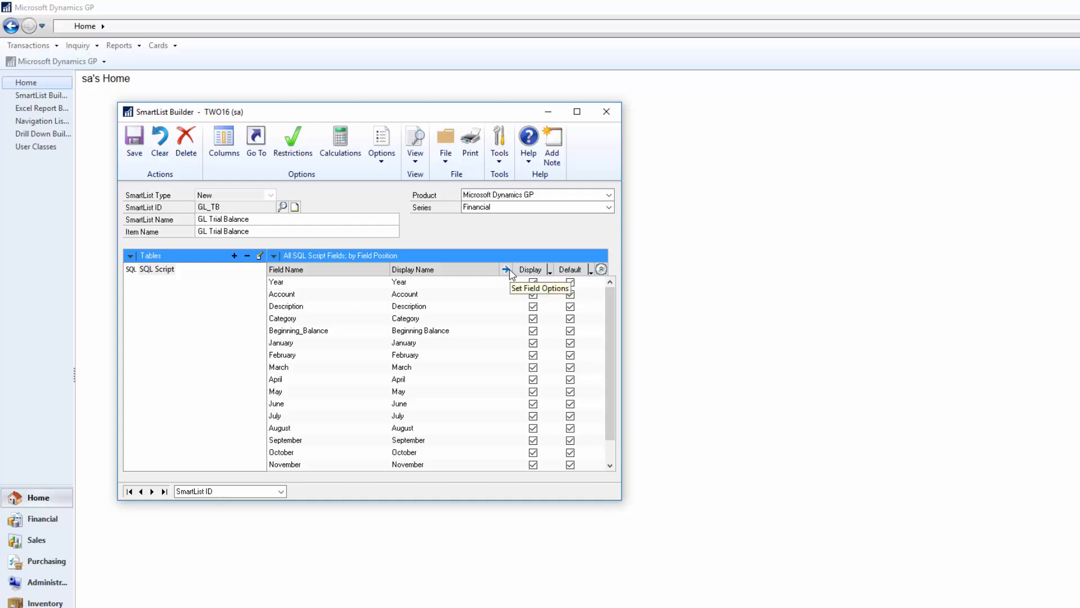
# Switch the left pane to field types and list the Currency fields
pyautogui.click(130, 257)
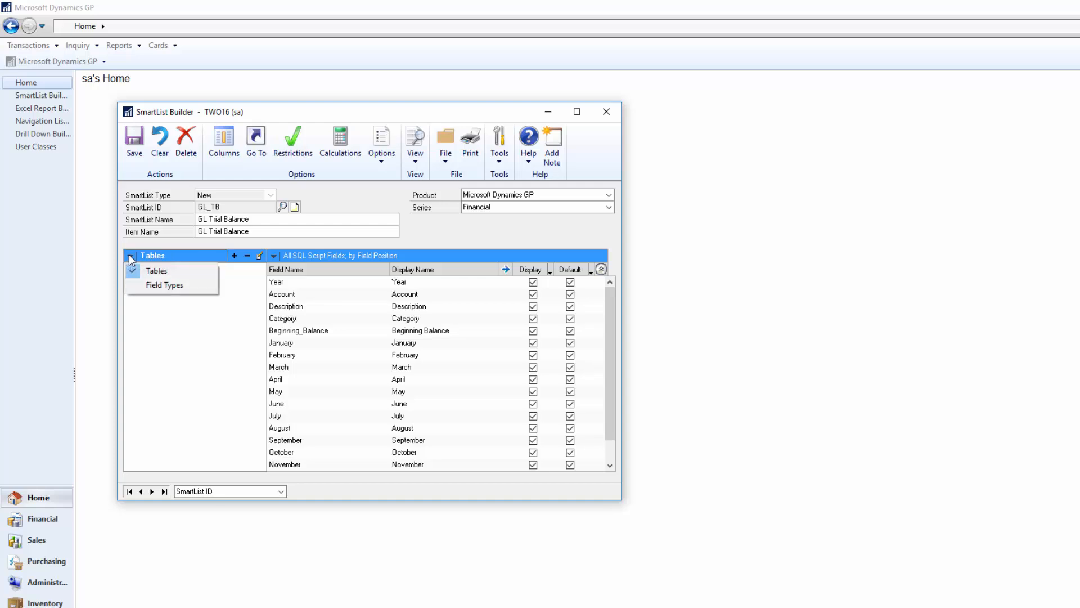
pyautogui.click(136, 287)
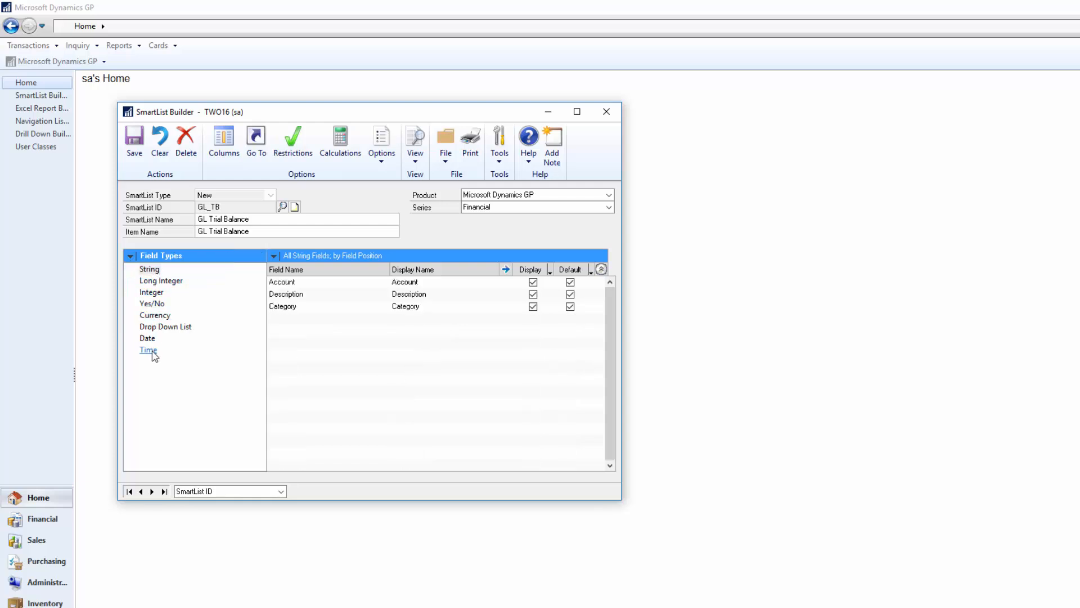
pyautogui.click(155, 317)
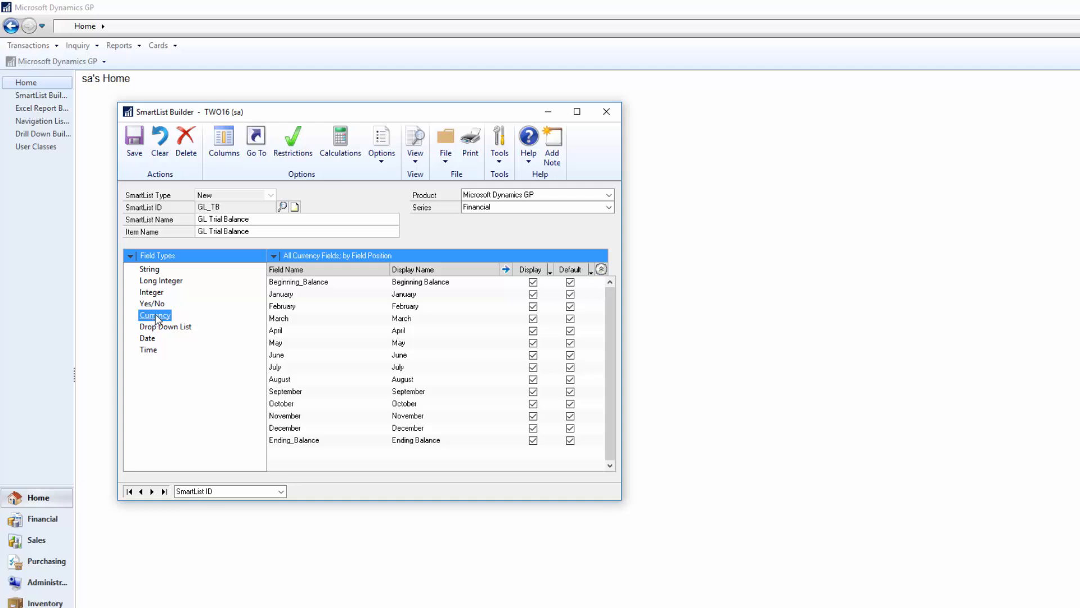
# Open the Currency Fields settings dialog and close it without saving
pyautogui.click(383, 159)
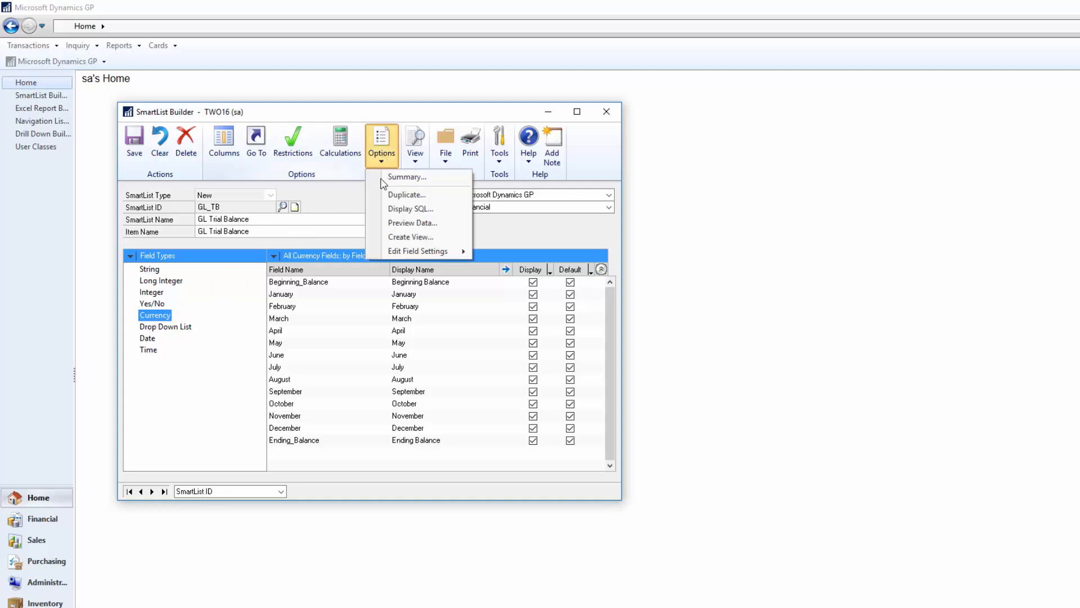
pyautogui.moveTo(403, 257)
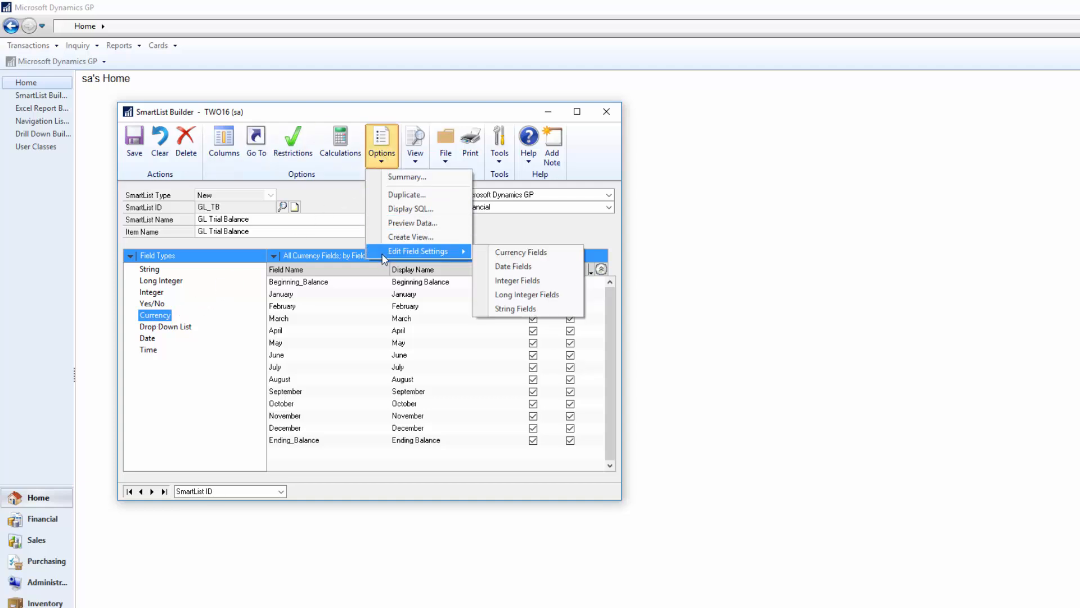
pyautogui.click(513, 255)
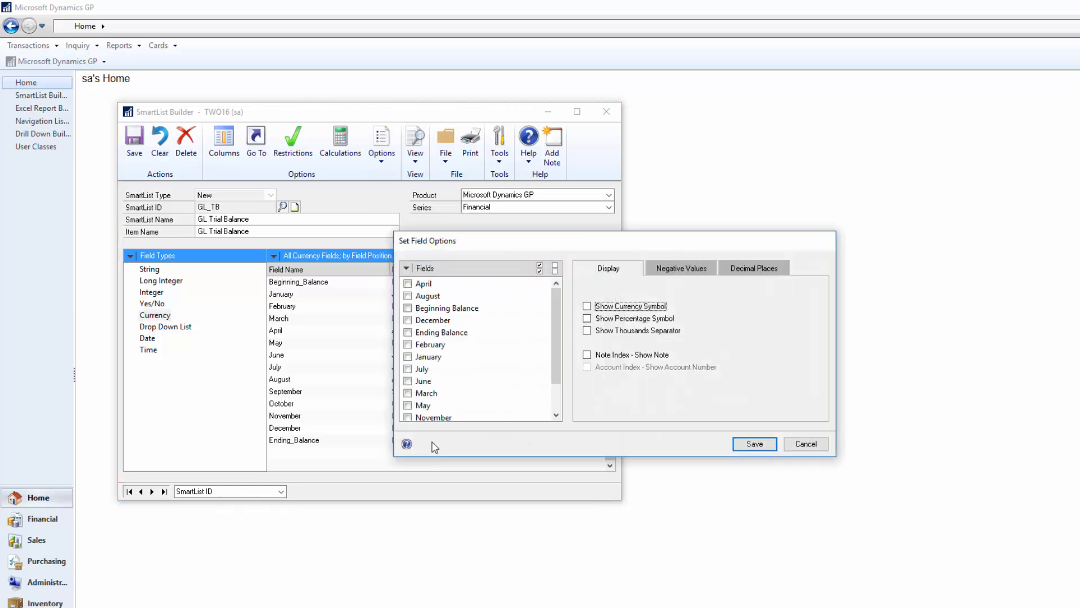
pyautogui.click(806, 444)
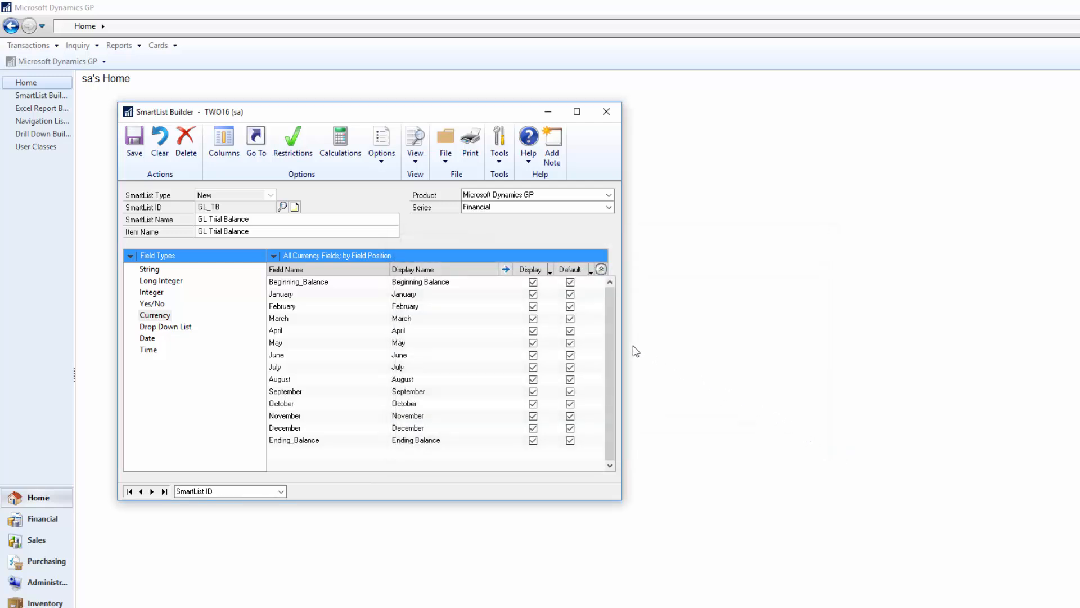
pyautogui.click(274, 257)
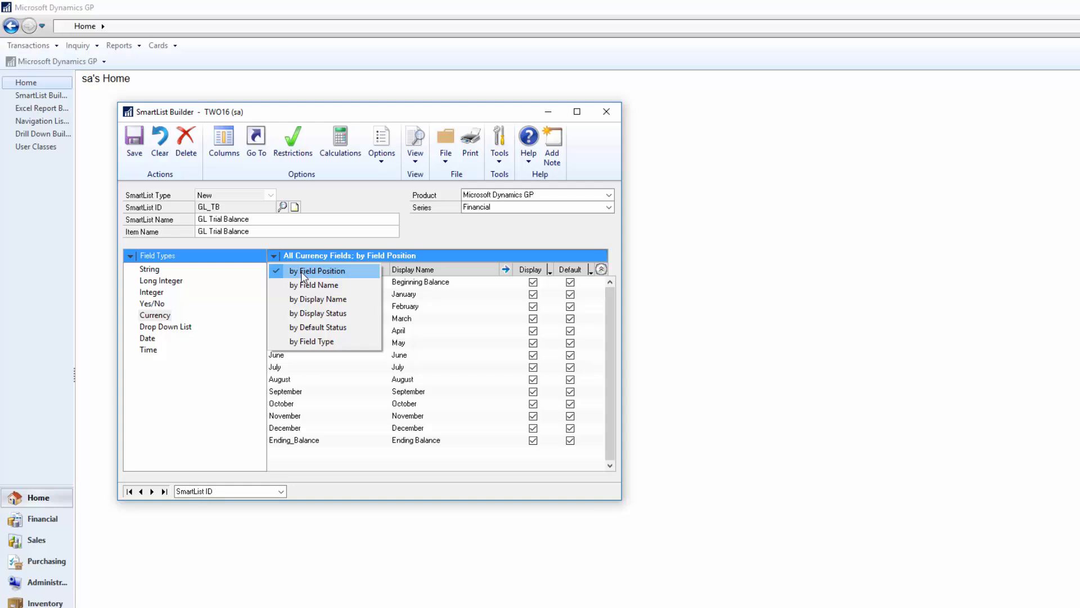
pyautogui.click(470, 230)
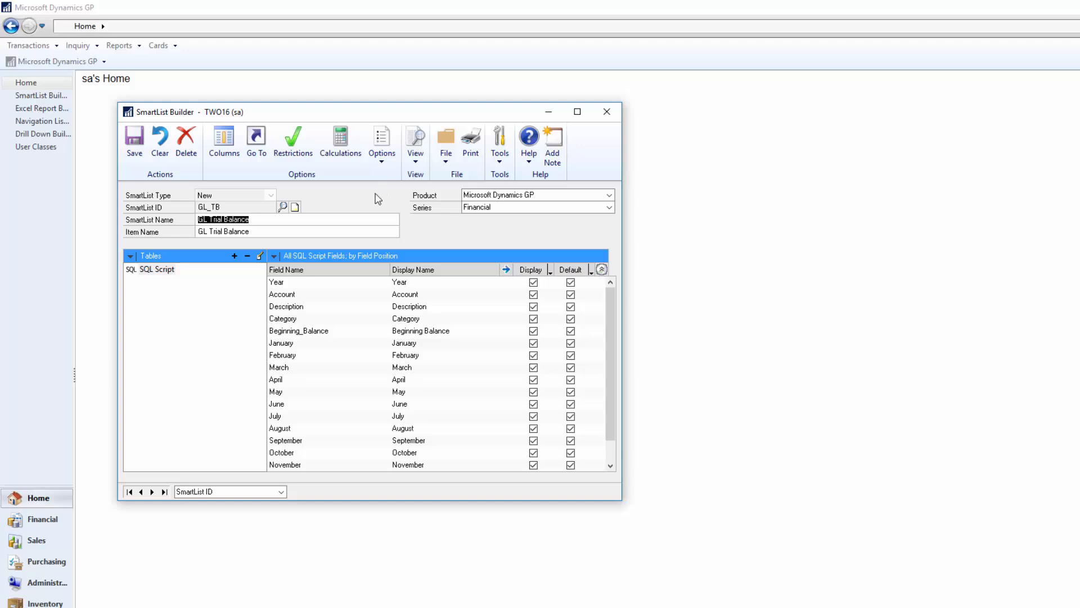
# Create a SQL view named GlTrialBalance from the SmartList, enabling creation in all company databases
pyautogui.click(380, 161)
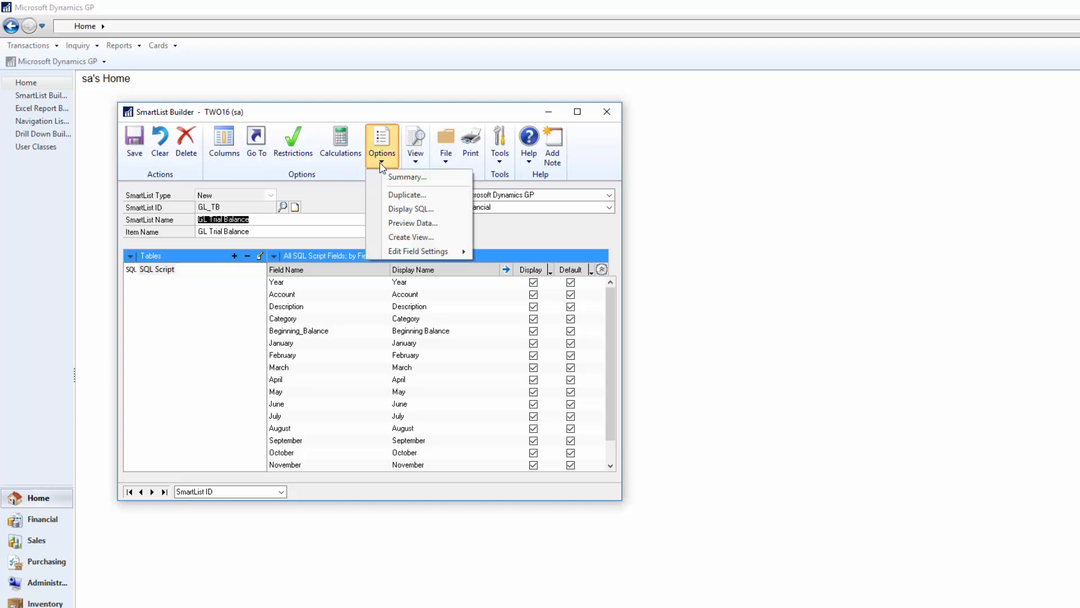
pyautogui.click(403, 238)
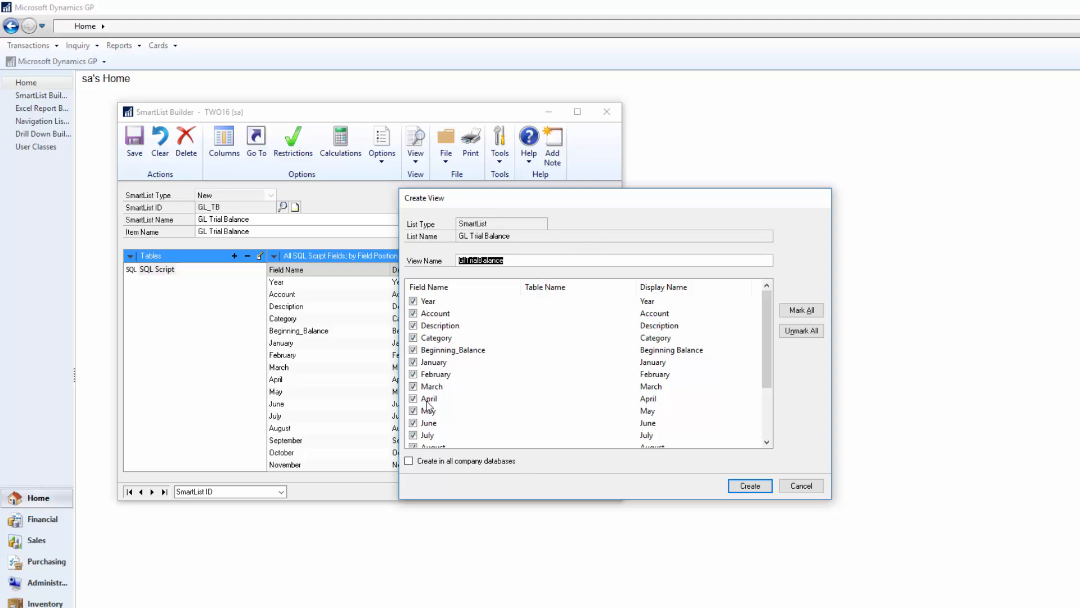
pyautogui.scroll(-2, 428, 402)
pyautogui.scroll(2, 428, 402)
pyautogui.click(508, 464)
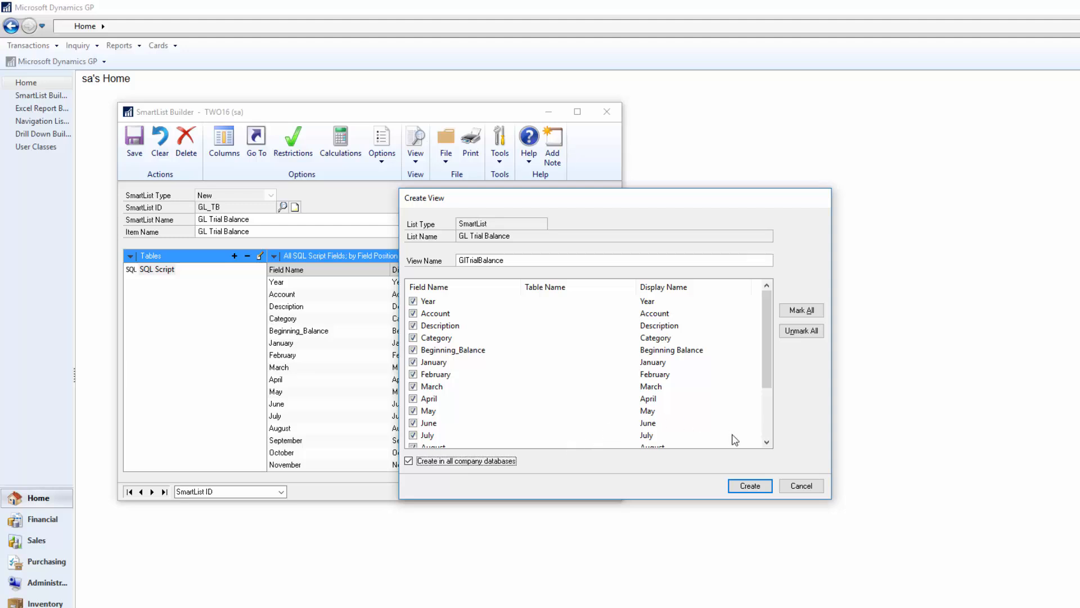
pyautogui.click(750, 485)
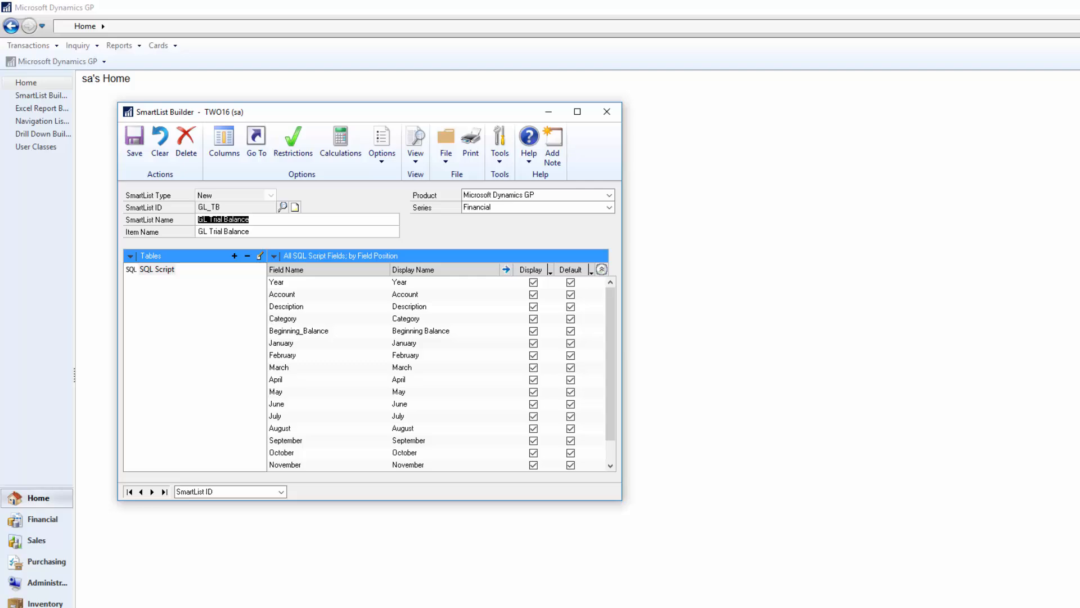
# Switch to SQL Server Management Studio and locate the GlTrialBalance view among the TWO16 database views
pyautogui.hotkey('alt', 'Tab')
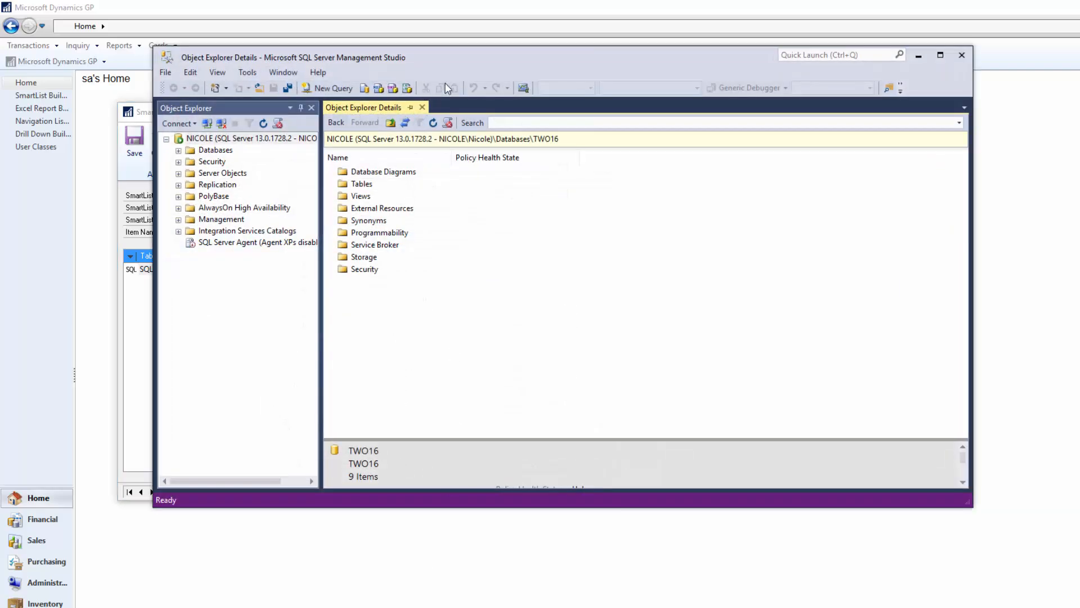
pyautogui.click(344, 201)
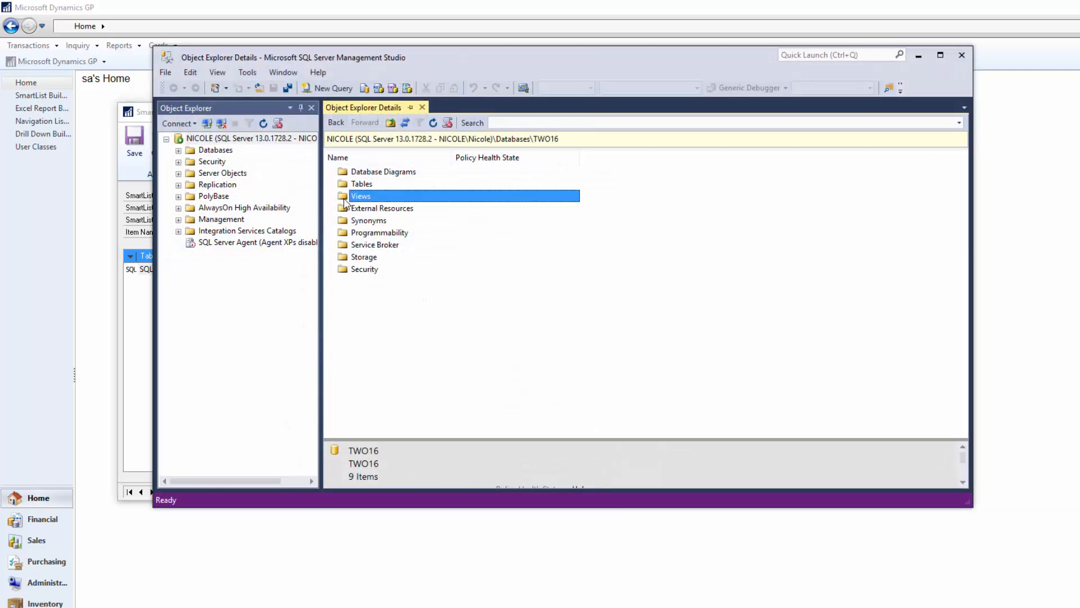
pyautogui.doubleClick(344, 197)
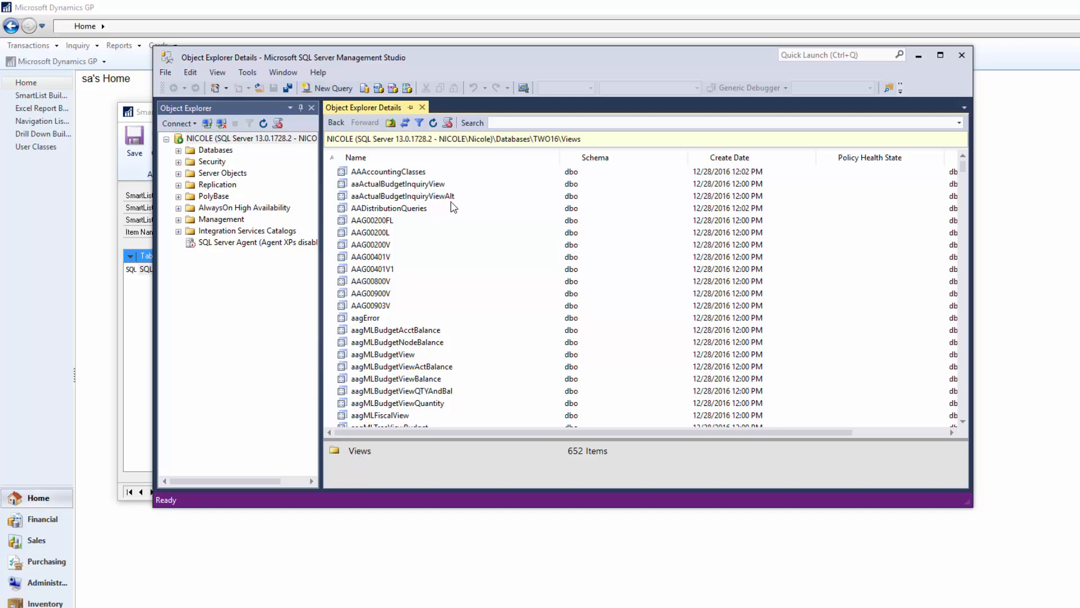
pyautogui.click(404, 343)
pyautogui.press('g')
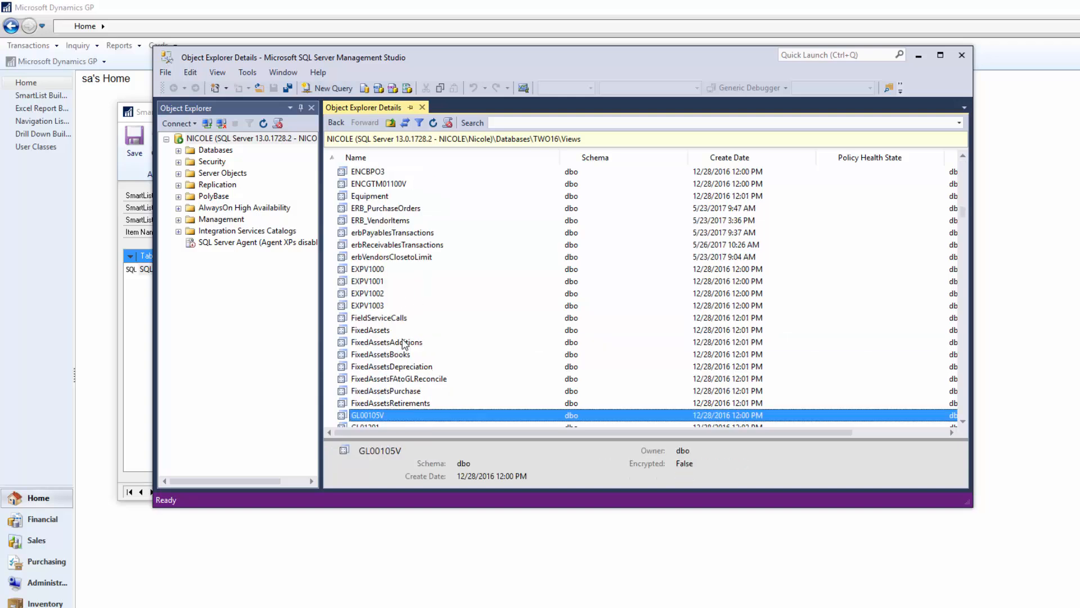
pyautogui.scroll(-4, 404, 343)
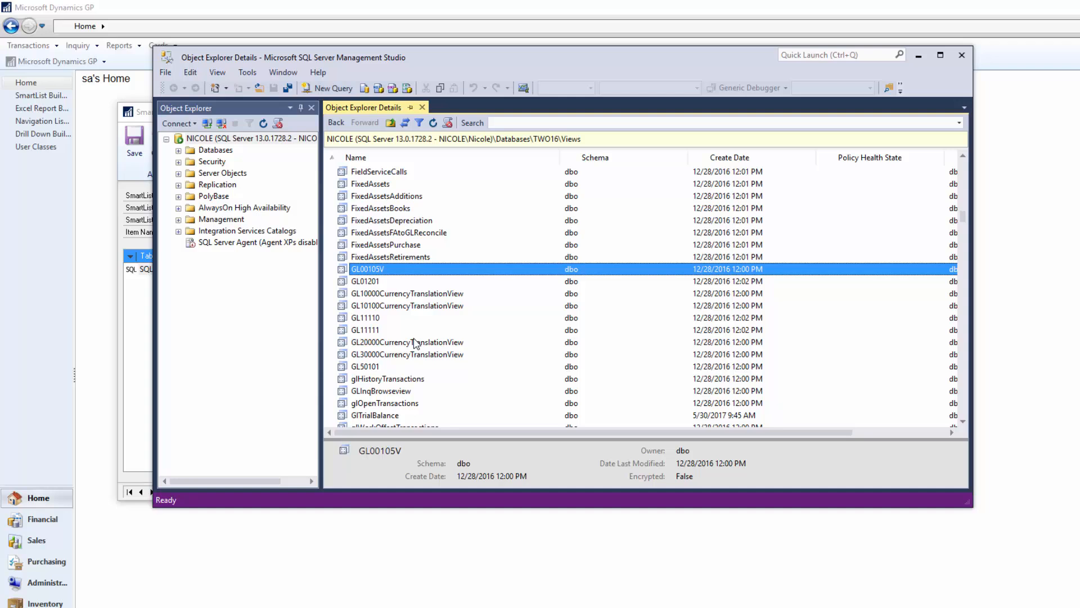
pyautogui.scroll(-1, 415, 343)
pyautogui.click(430, 379)
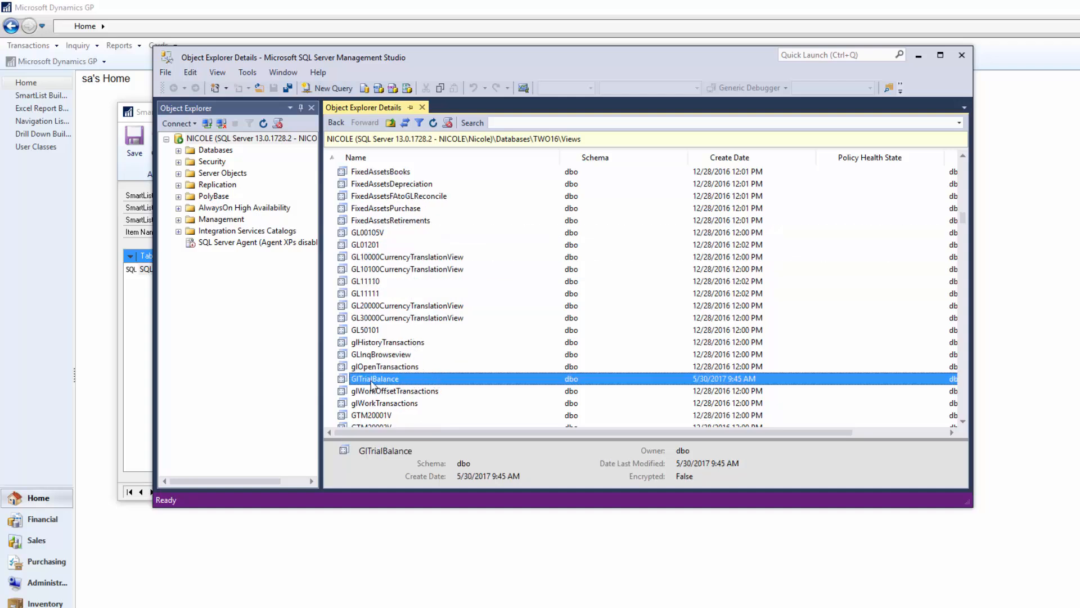
# Open the GlTrialBalance view's properties, check its Permissions page, and close without changes
pyautogui.rightClick(395, 374)
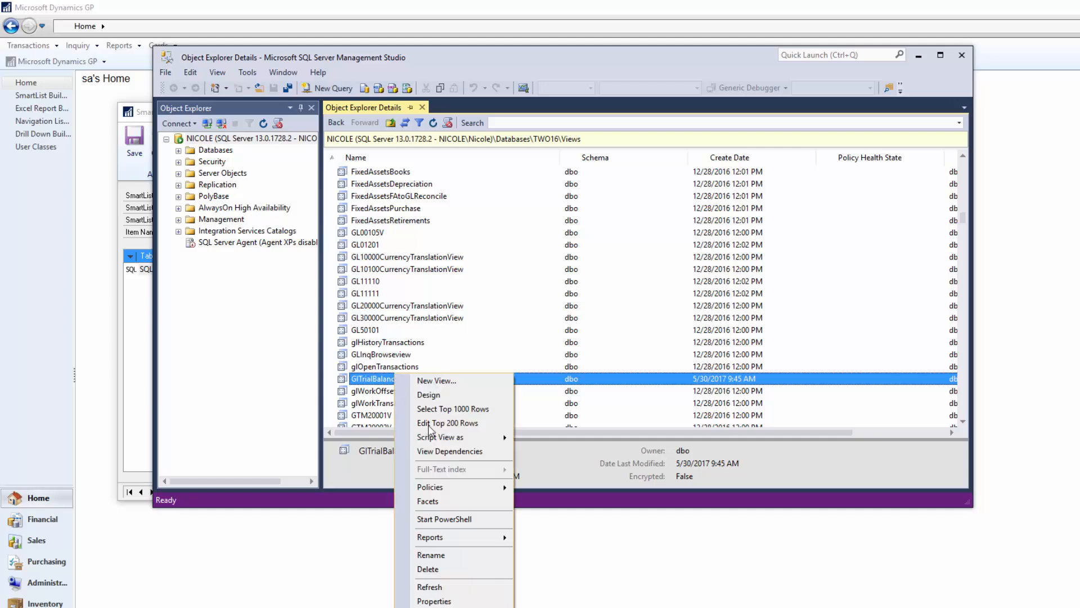
pyautogui.click(456, 600)
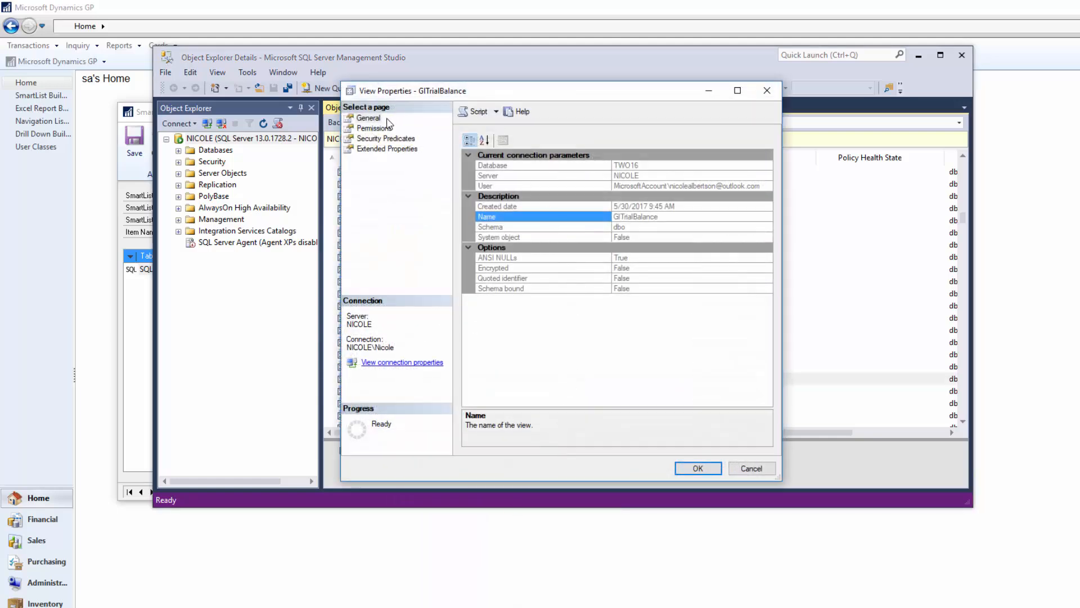
pyautogui.click(374, 128)
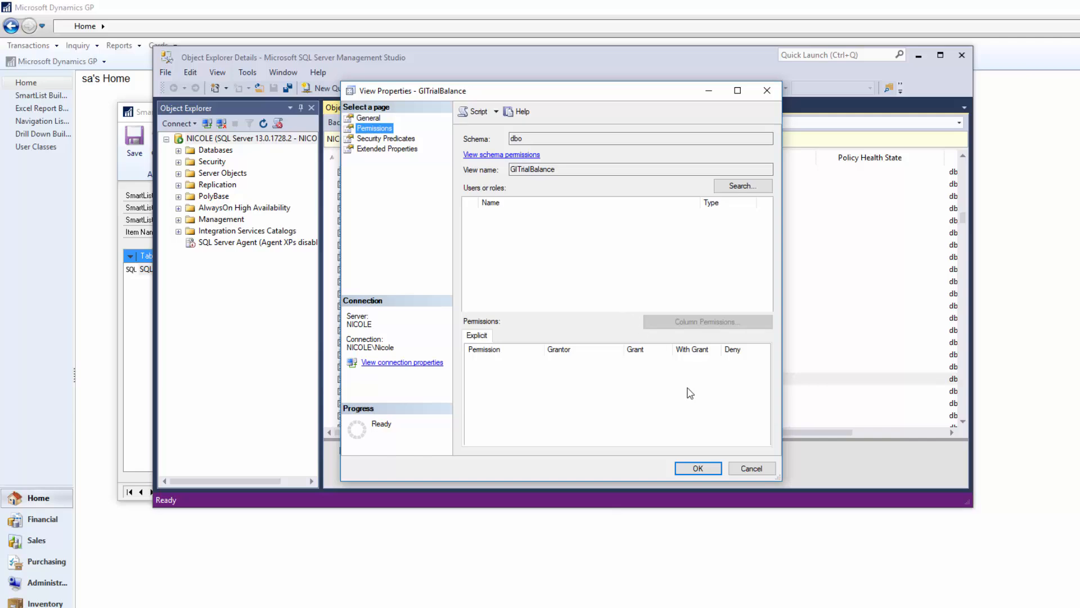
pyautogui.click(753, 469)
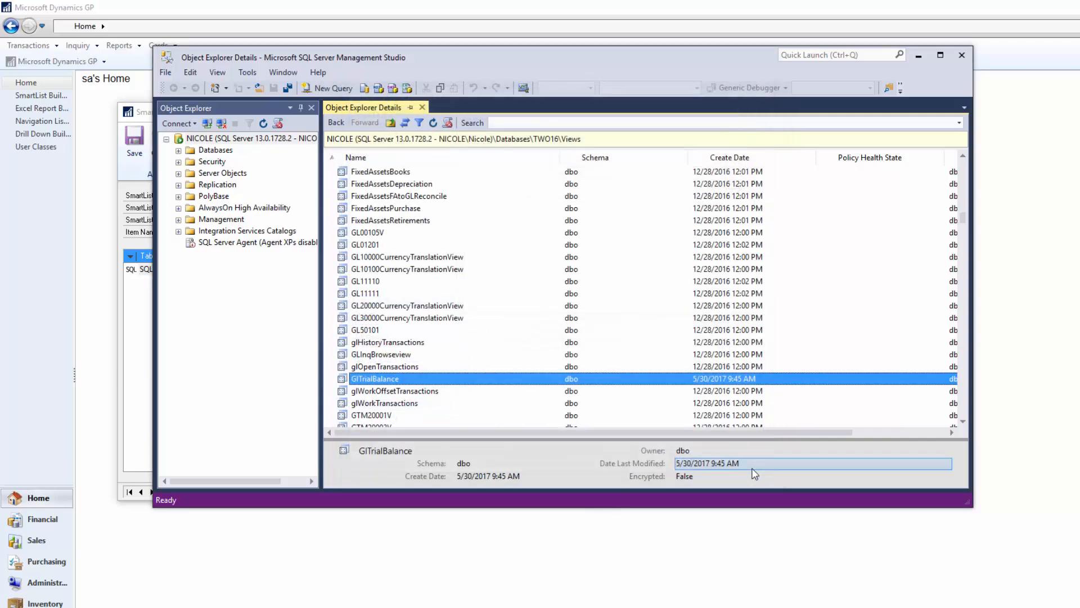